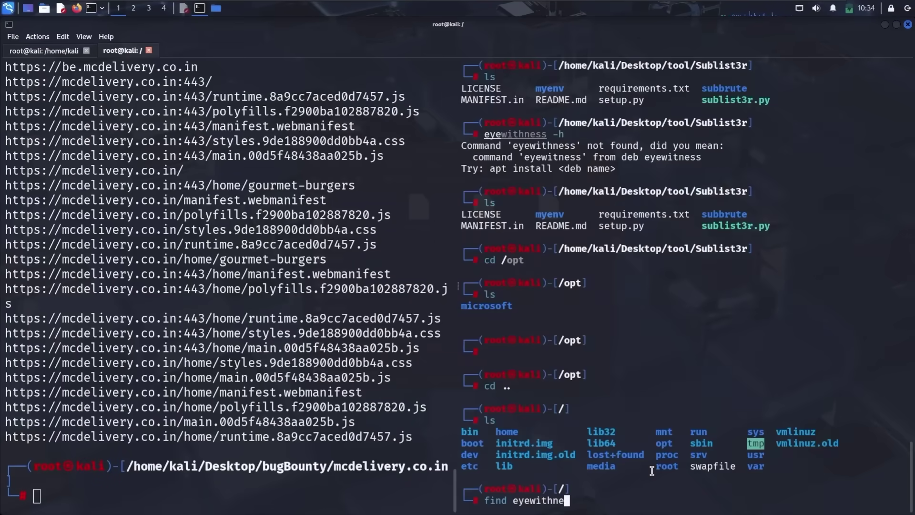
# Run the 'find eyewithness' search from the root directory.
pyautogui.press('Return')
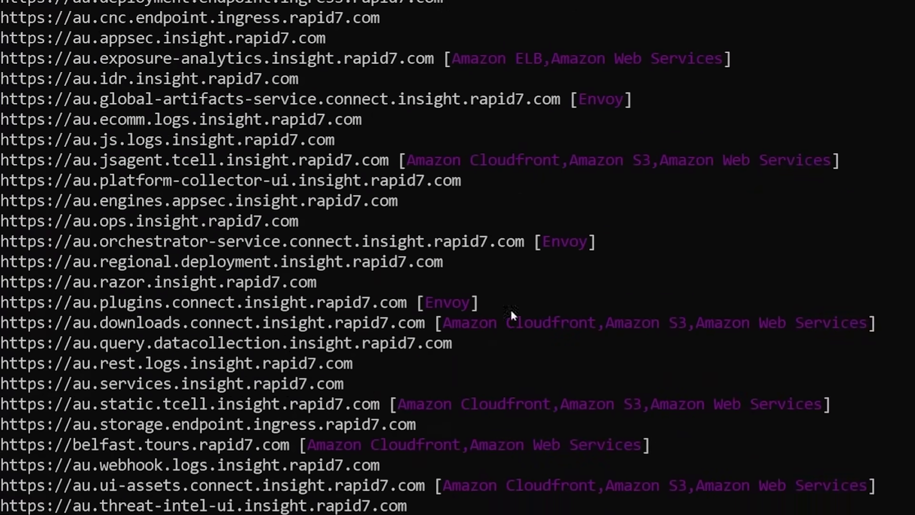
# Stop the subdomain probe and print the rapid7.com list in subdomains.txt.
pyautogui.hotkey('ctrl', 'c')
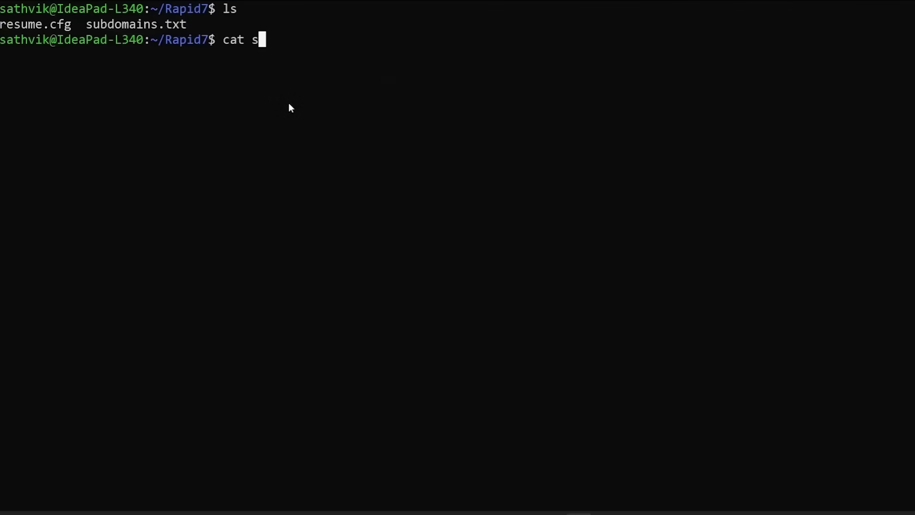
pyautogui.press('Tab')
pyautogui.press('Return')
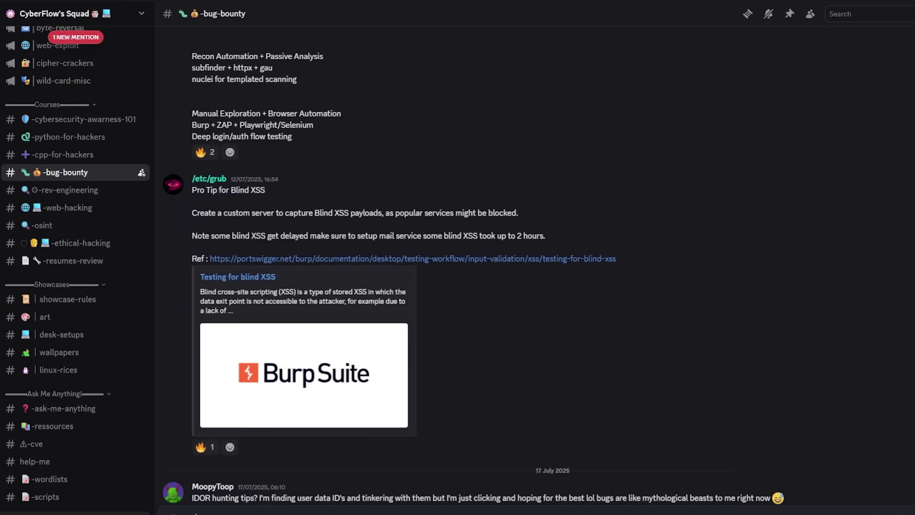
pyautogui.scroll(-3, 458, 286)
pyautogui.scroll(-2, 457, 287)
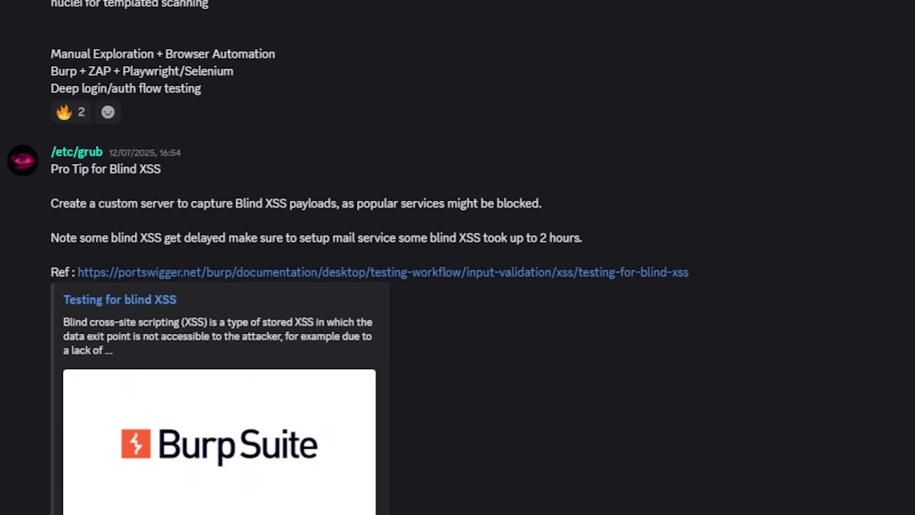
pyautogui.scroll(-4, 458, 286)
pyautogui.scroll(-1, 458, 286)
pyautogui.scroll(-2, 457, 286)
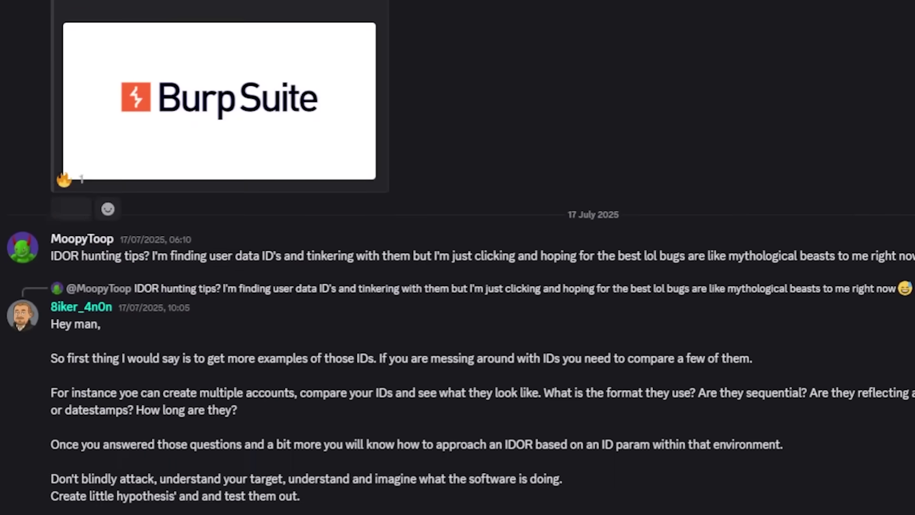
pyautogui.scroll(-3, 458, 286)
pyautogui.scroll(-3, 457, 286)
pyautogui.scroll(-3, 458, 286)
pyautogui.scroll(-3, 457, 286)
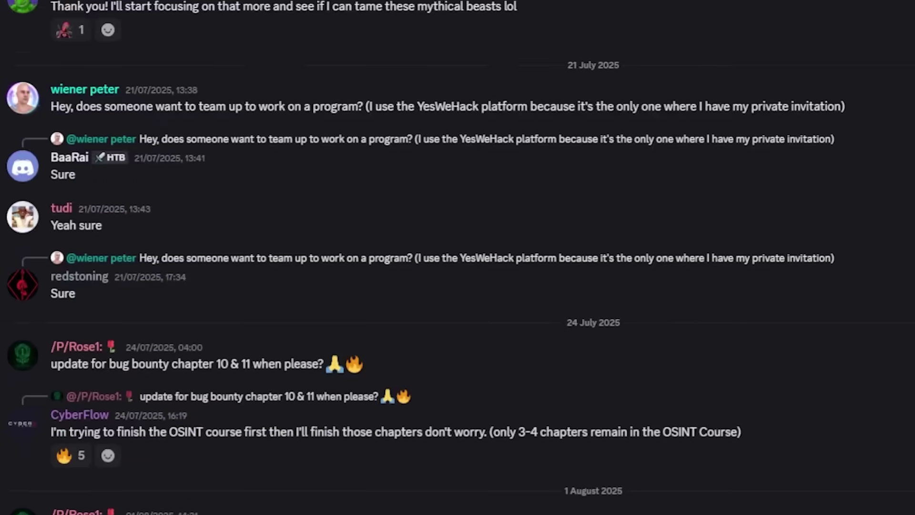
pyautogui.scroll(-3, 458, 286)
pyautogui.scroll(-3, 458, 286)
pyautogui.scroll(-2, 457, 286)
pyautogui.scroll(-2, 458, 286)
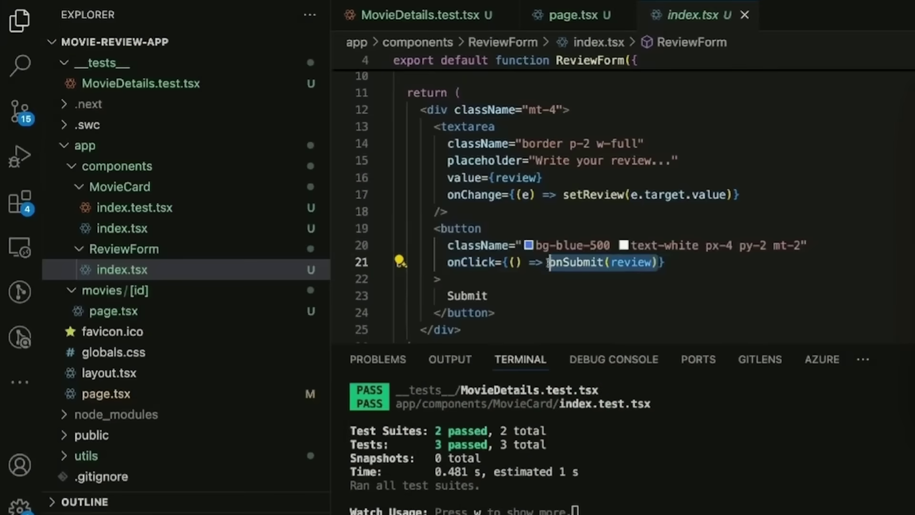
pyautogui.write('ndl')
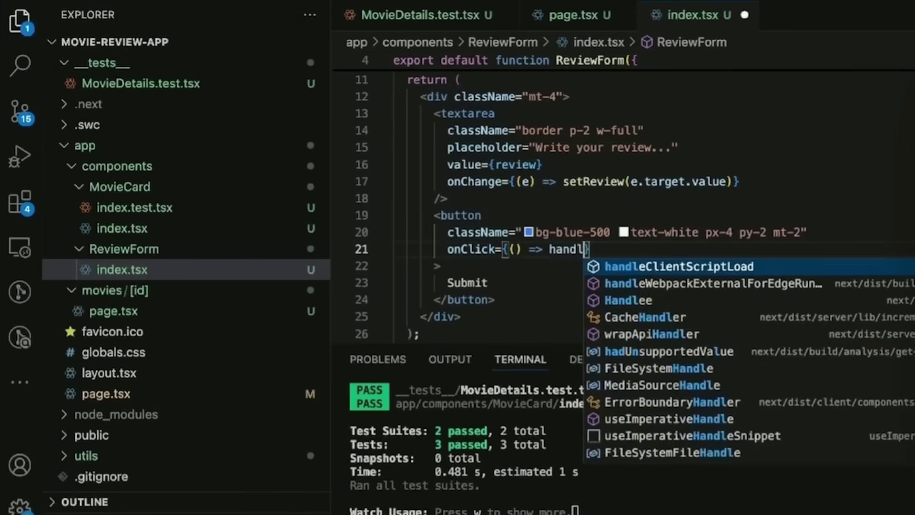
pyautogui.write('eSubmit')
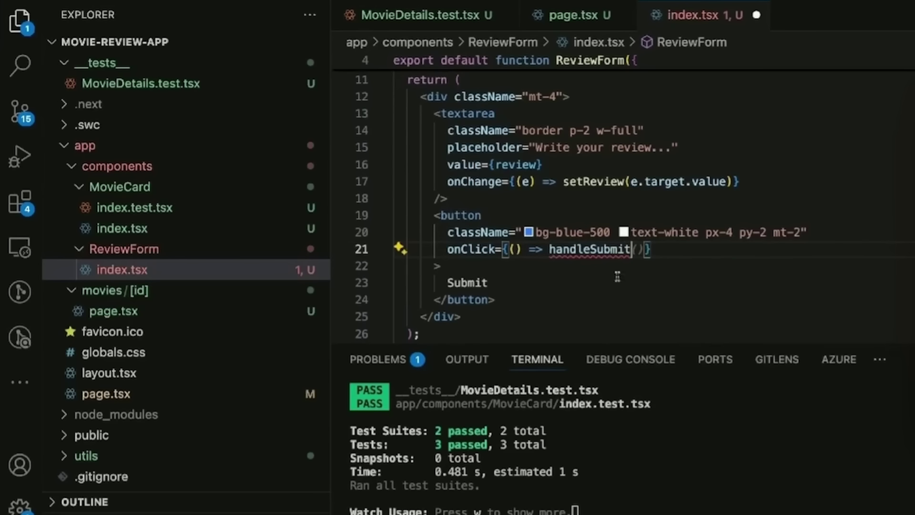
pyautogui.scroll(5, 622, 265)
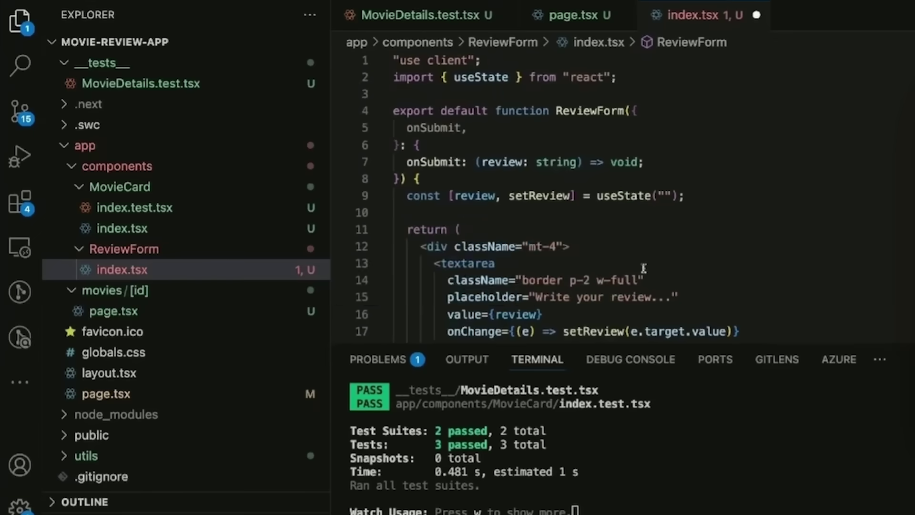
pyautogui.scroll(-2, 398, 261)
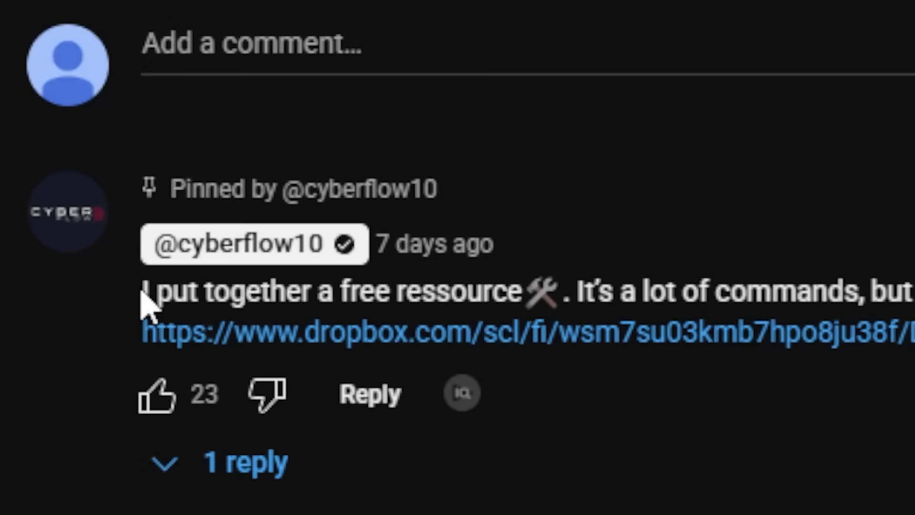
# Select the first line of the pinned comment about the free resource.
pyautogui.tripleClick(835, 282)
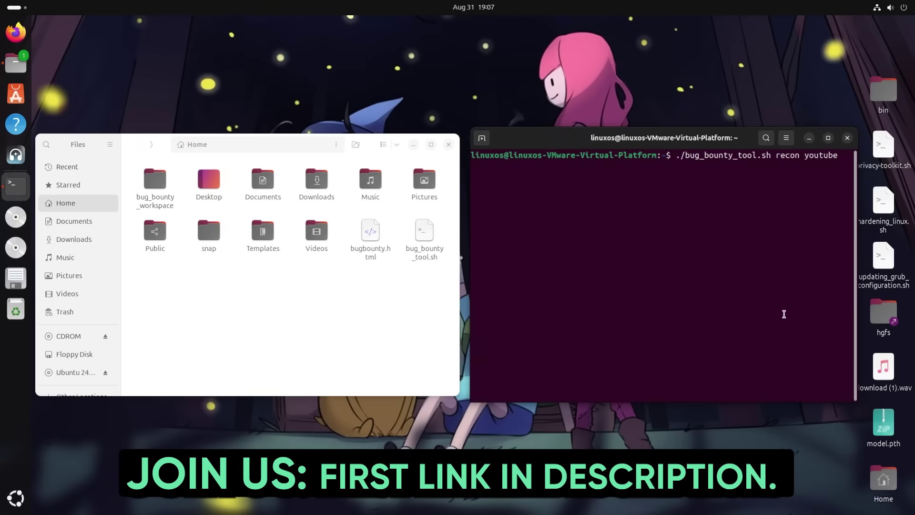
# Run './bug_bounty_tool.sh recon youtube' and open the bug_bounty_workspace folder.
pyautogui.press('Return')
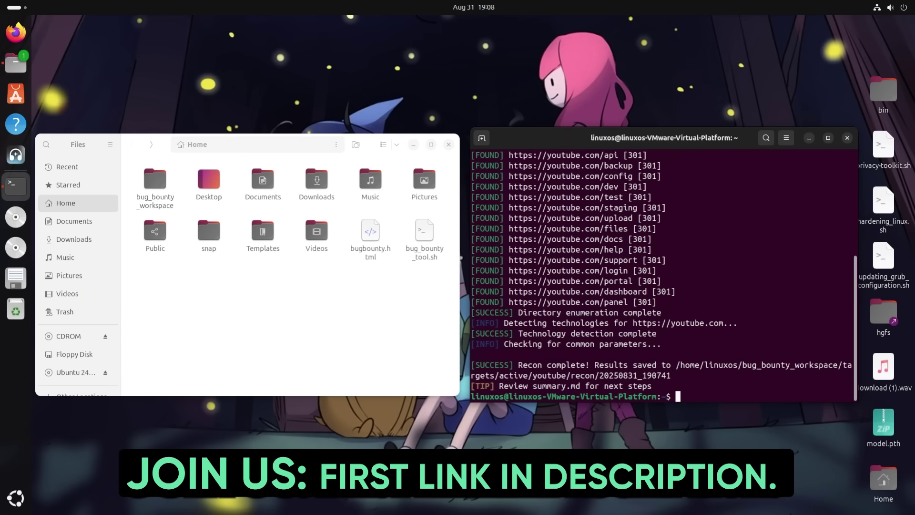
pyautogui.doubleClick(165, 191)
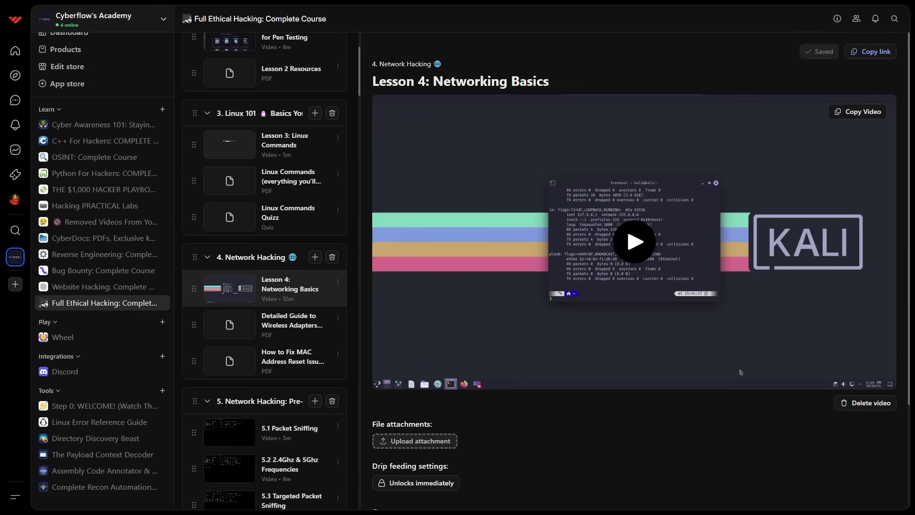
pyautogui.scroll(-3, 264, 286)
pyautogui.scroll(-3, 264, 286)
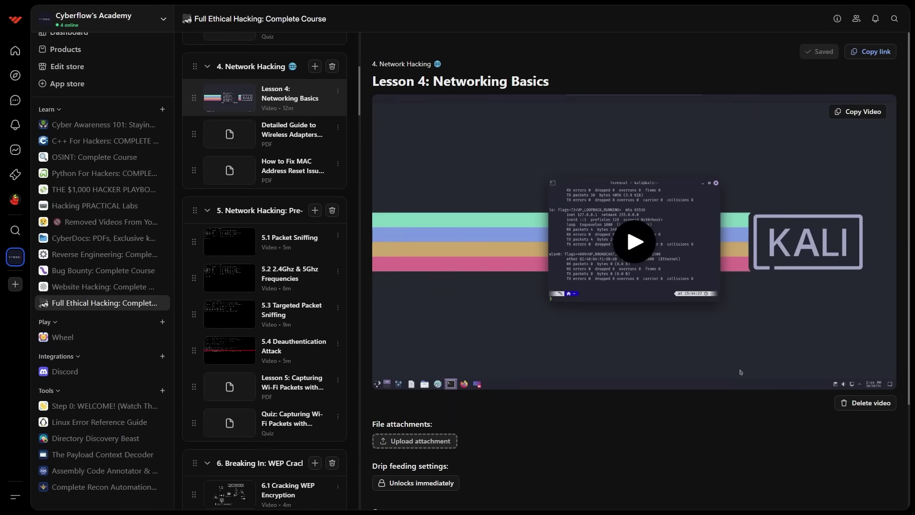
pyautogui.scroll(-3, 264, 286)
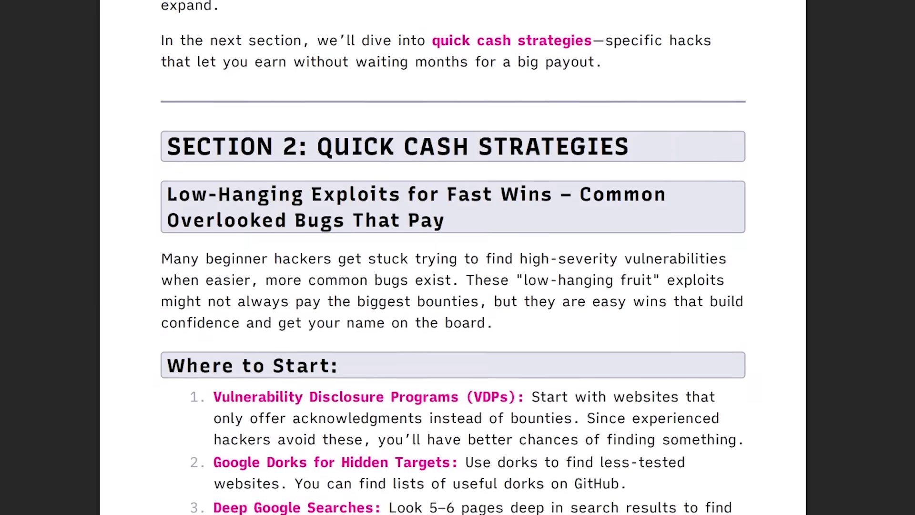
pyautogui.scroll(-5, 458, 287)
pyautogui.scroll(-5, 458, 286)
pyautogui.scroll(-5, 458, 286)
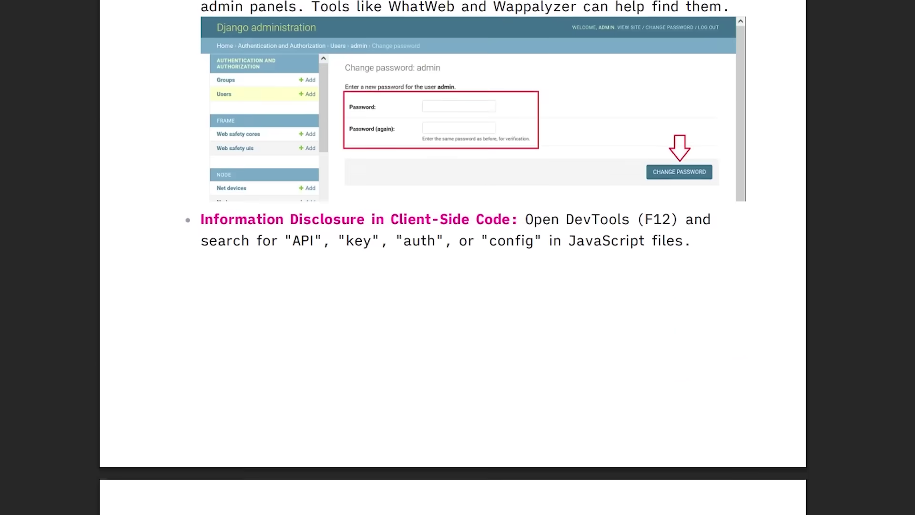
pyautogui.scroll(-5, 457, 285)
pyautogui.scroll(-5, 458, 286)
pyautogui.scroll(-5, 458, 286)
pyautogui.scroll(-5, 458, 286)
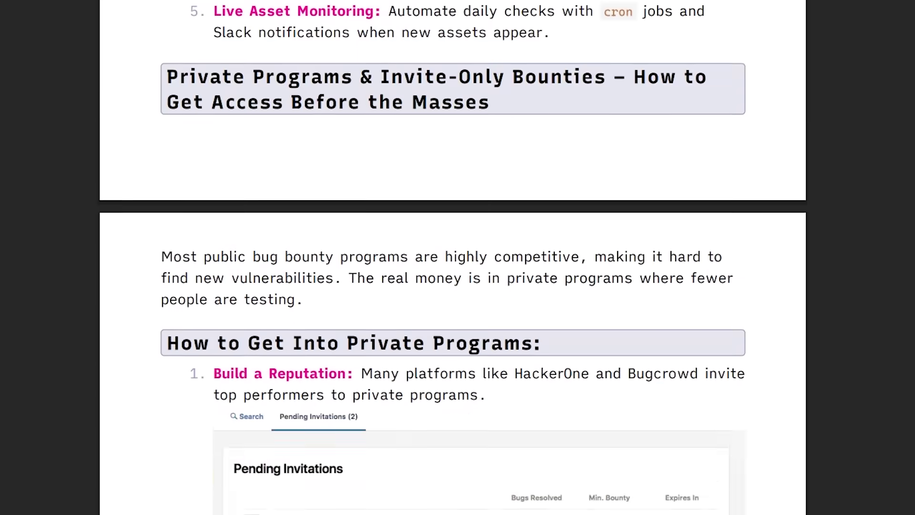
pyautogui.scroll(-5, 458, 286)
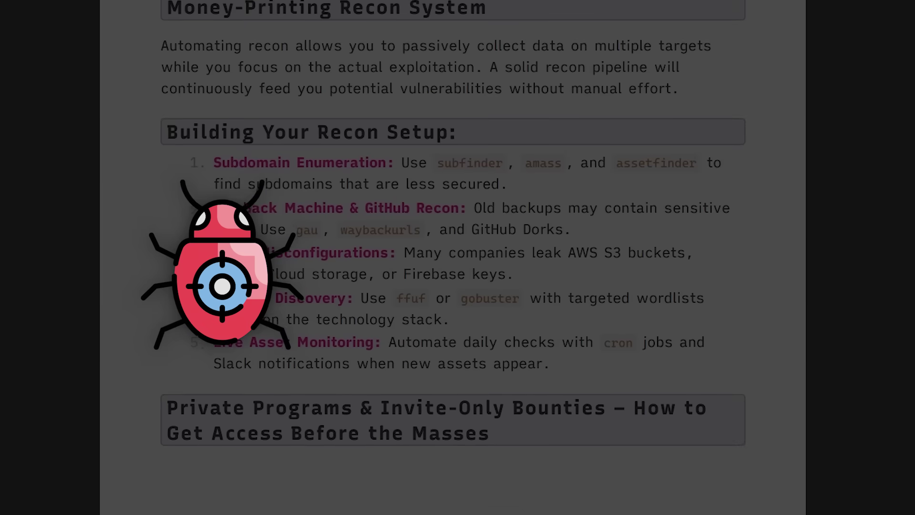